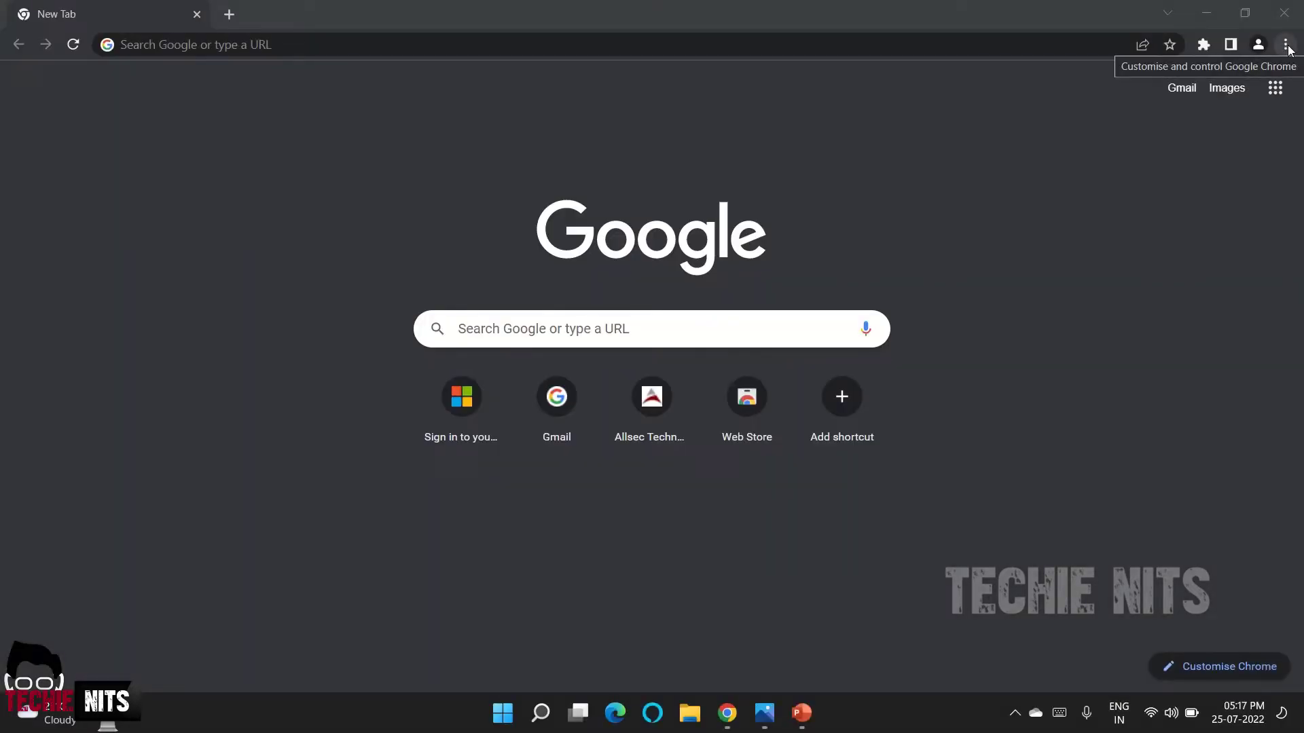
# Select Enhanced protection for Safe Browsing under Settings > Privacy and security > Security.
pyautogui.click(1286, 44)
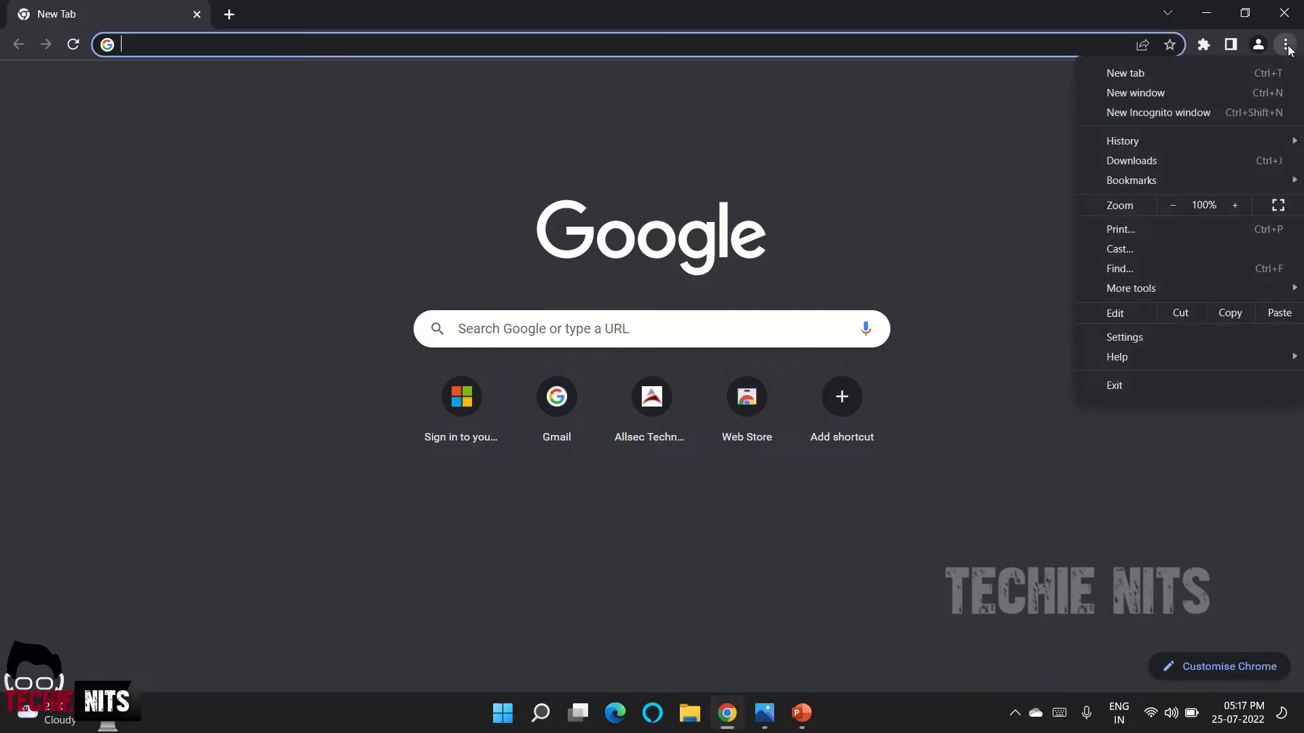
pyautogui.click(1172, 336)
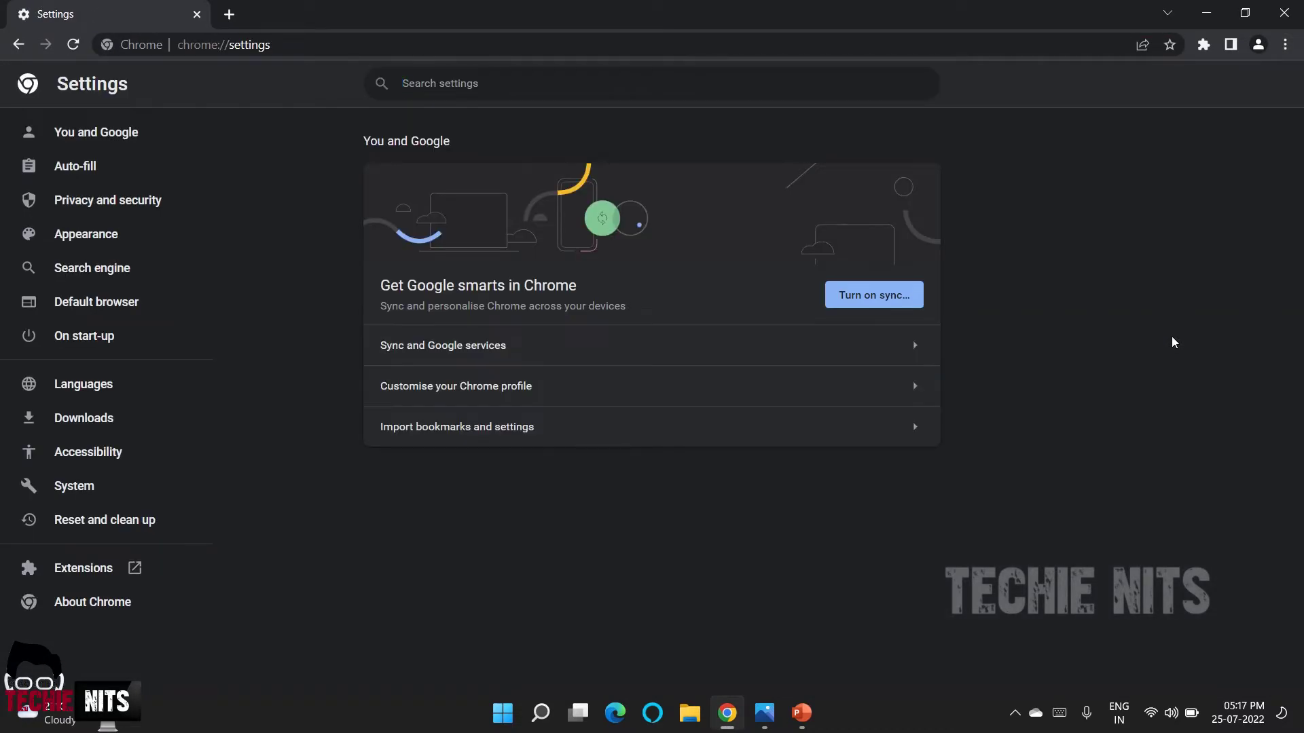
pyautogui.click(136, 206)
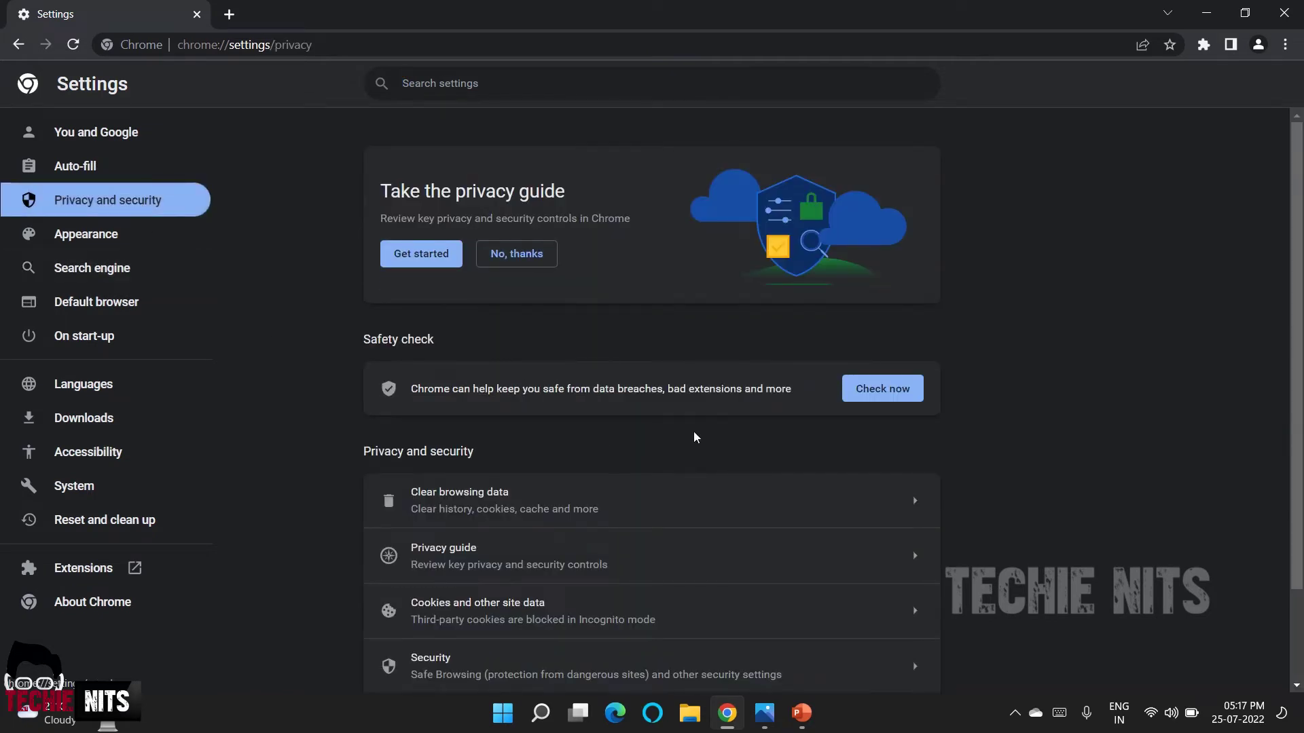
pyautogui.scroll(-1, 684, 434)
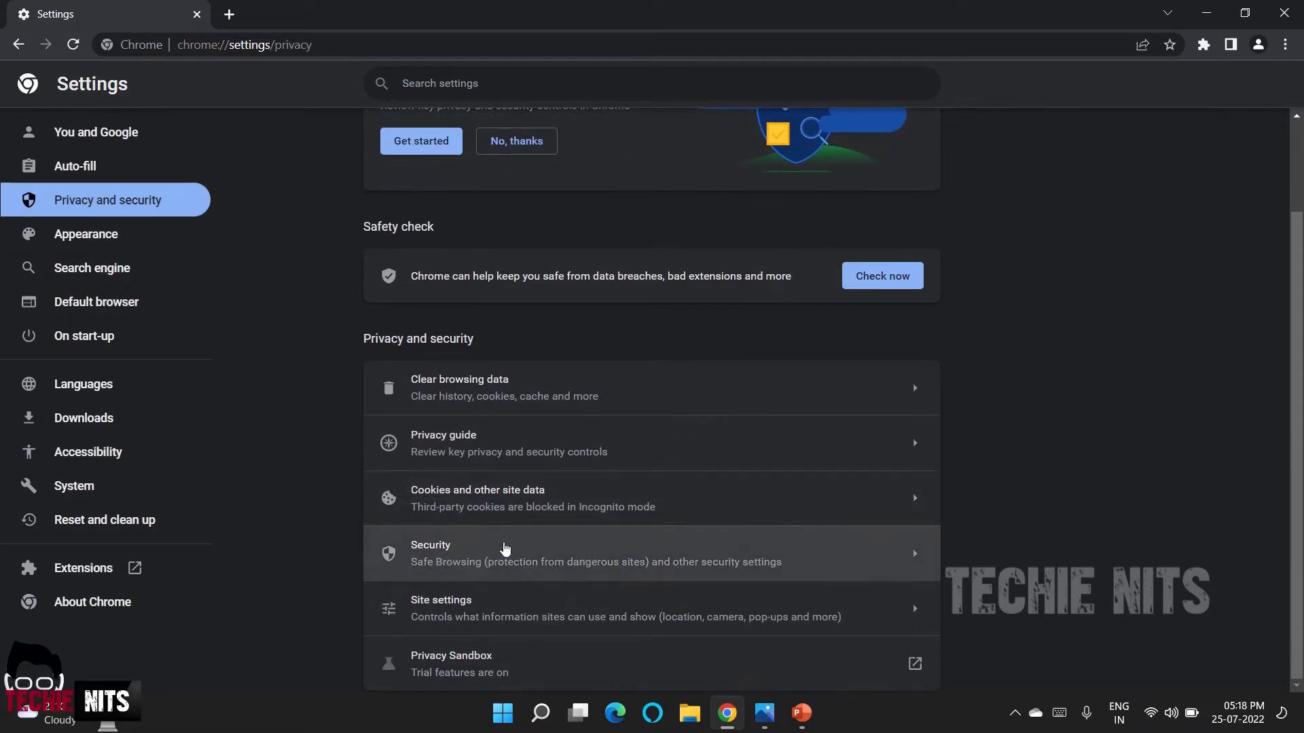
pyautogui.click(604, 561)
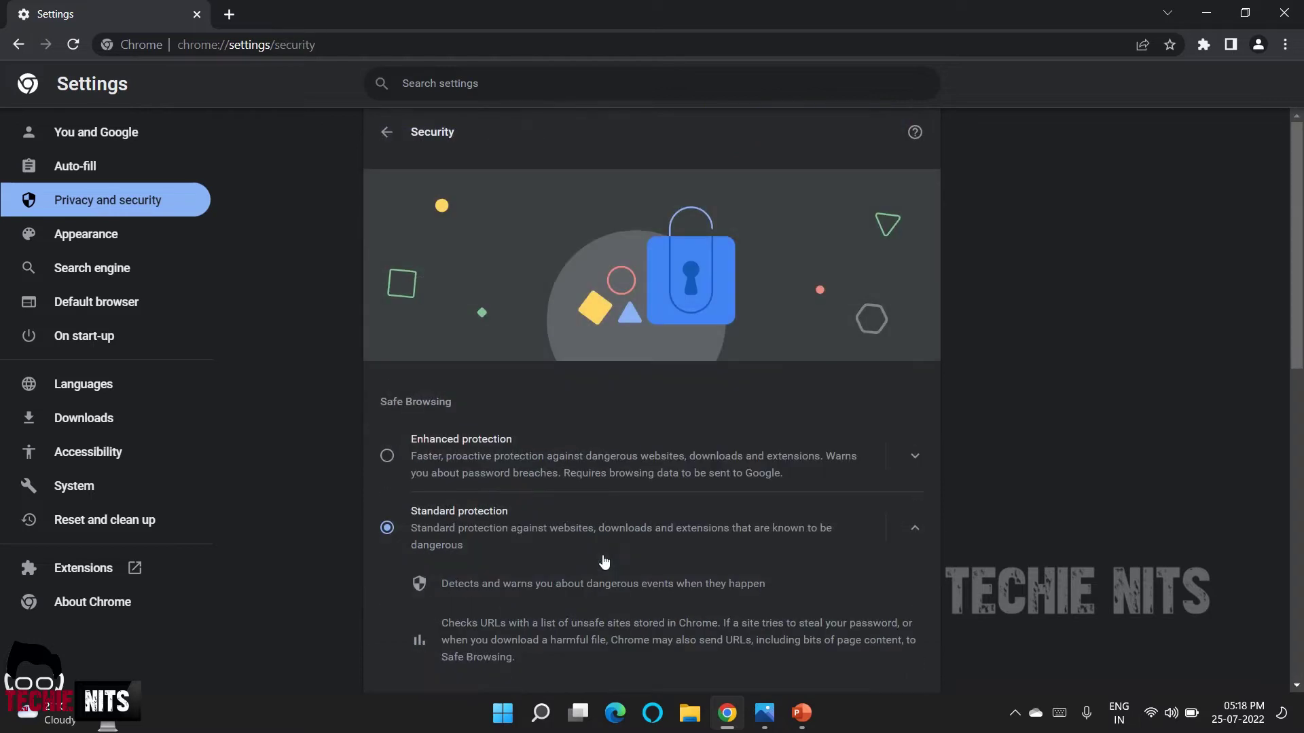
pyautogui.scroll(-2, 940, 454)
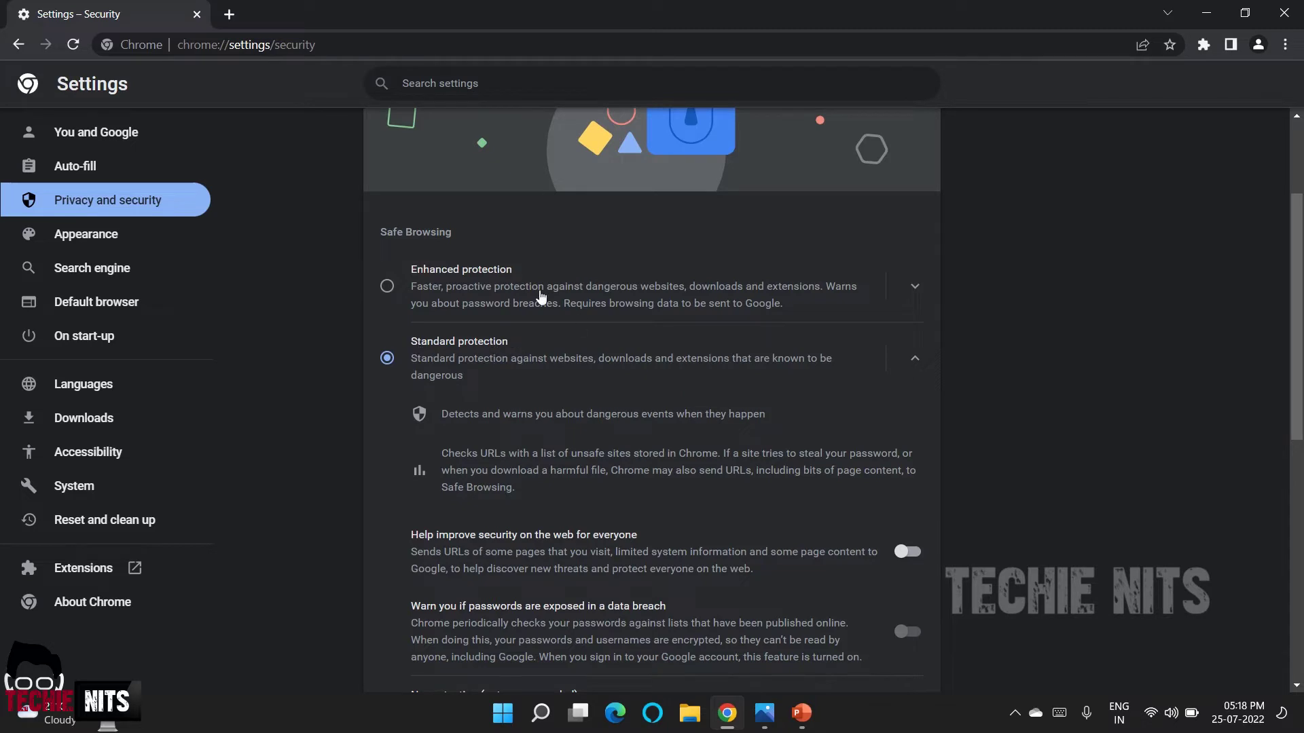
pyautogui.click(386, 287)
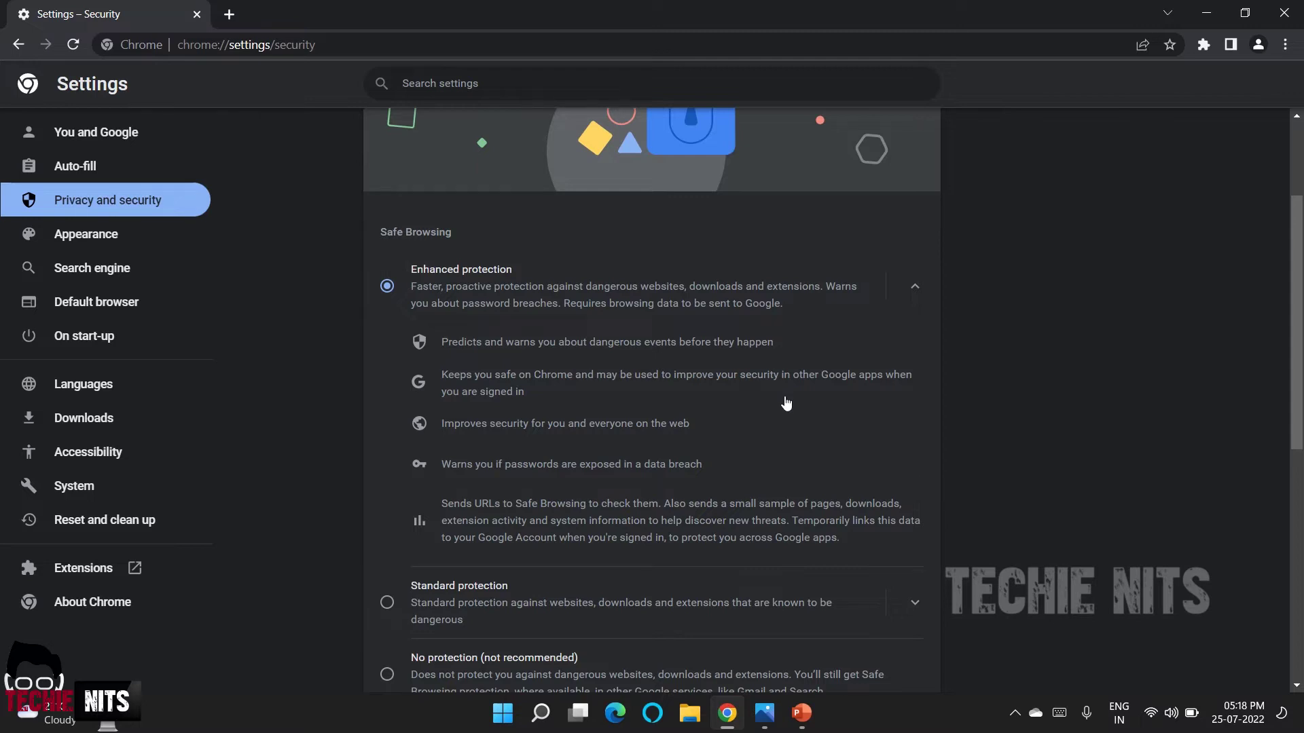
# Show You and Google > Sync and Google services with its other Google services options.
pyautogui.hotkey('alt', 'Left')
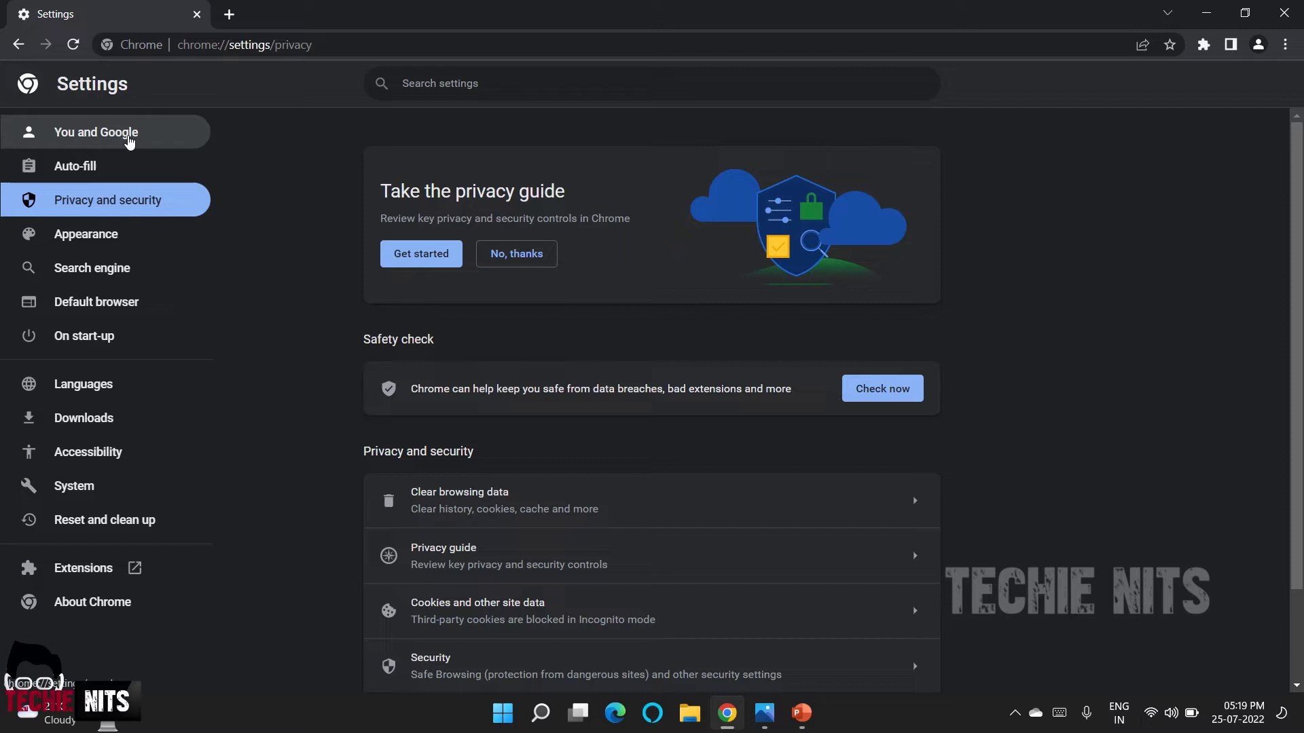
pyautogui.click(128, 138)
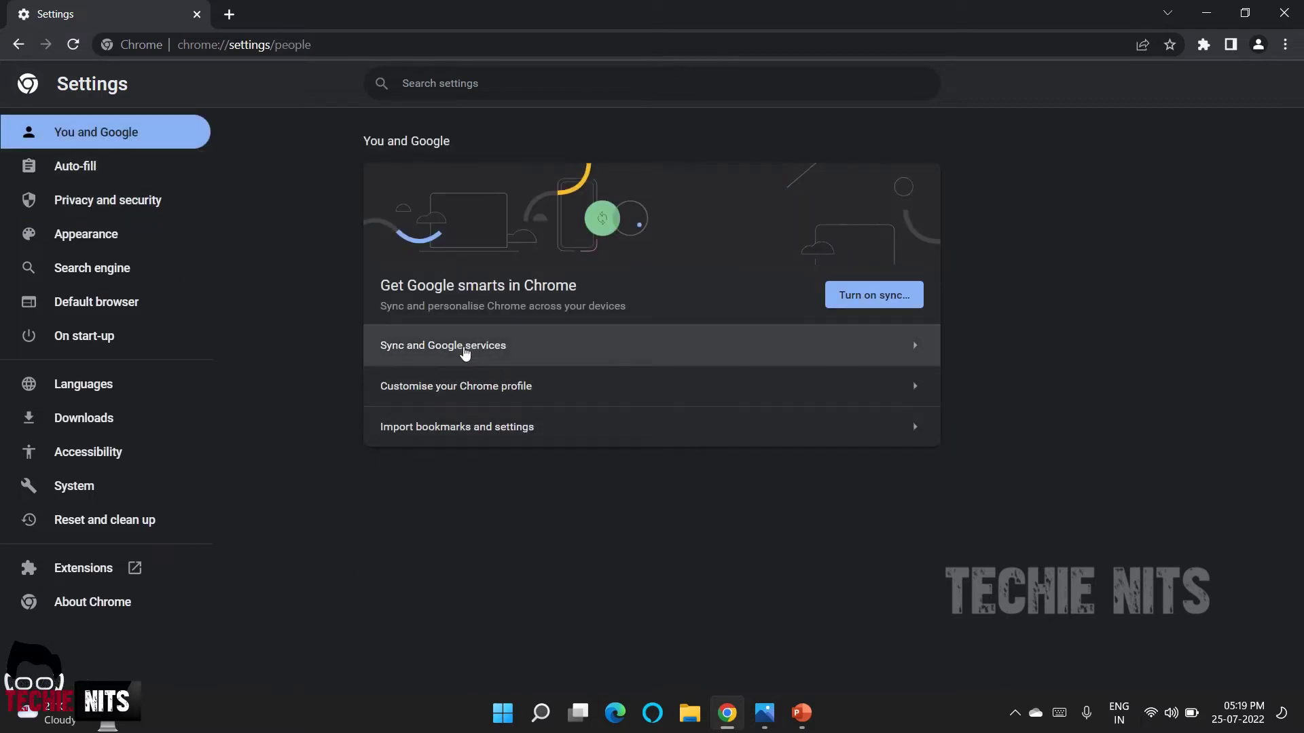
pyautogui.click(534, 351)
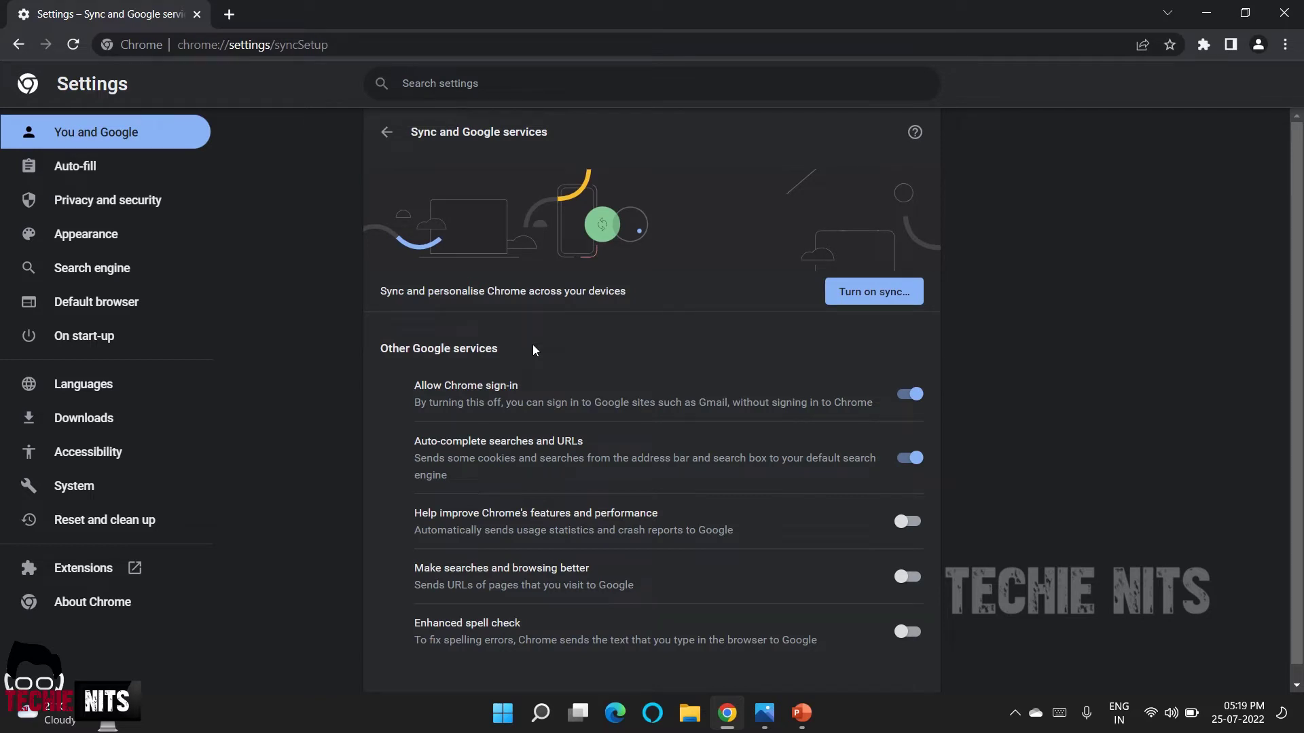
pyautogui.click(765, 713)
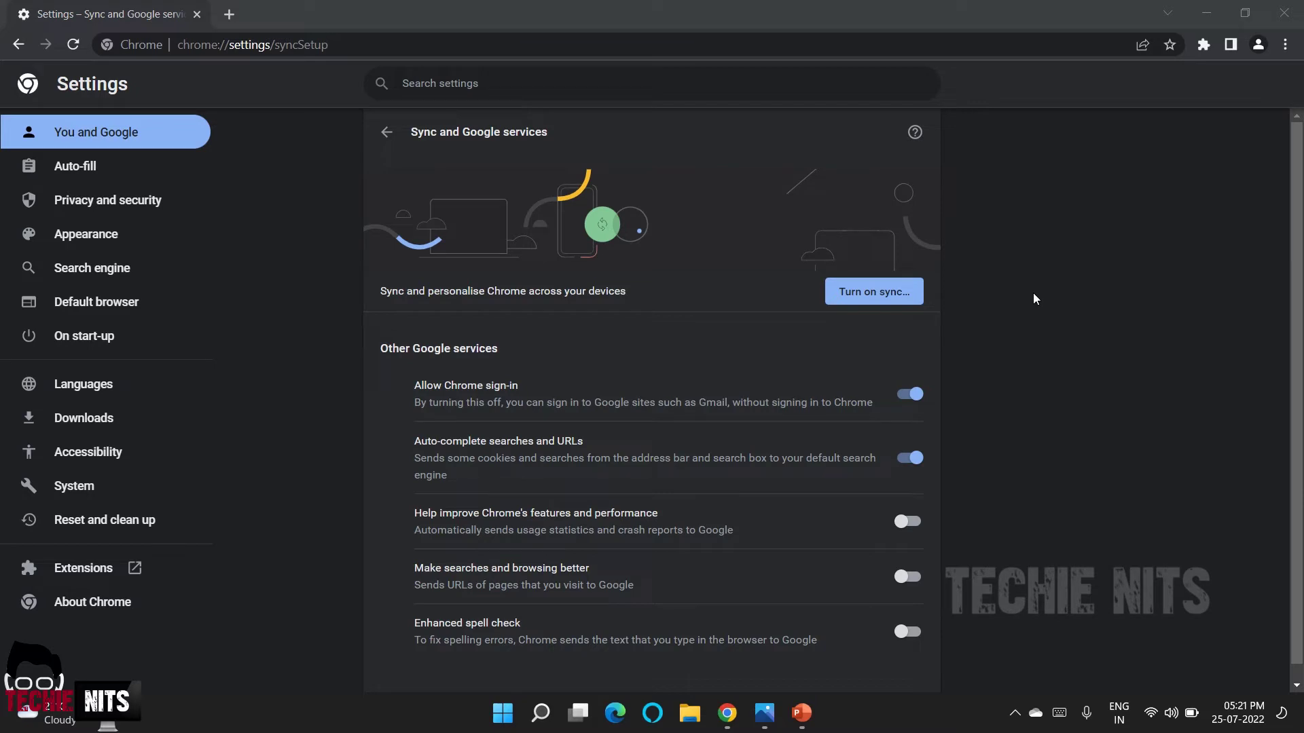
# Switch off the Privacy Sandbox trials toggle and close that page.
pyautogui.click(115, 209)
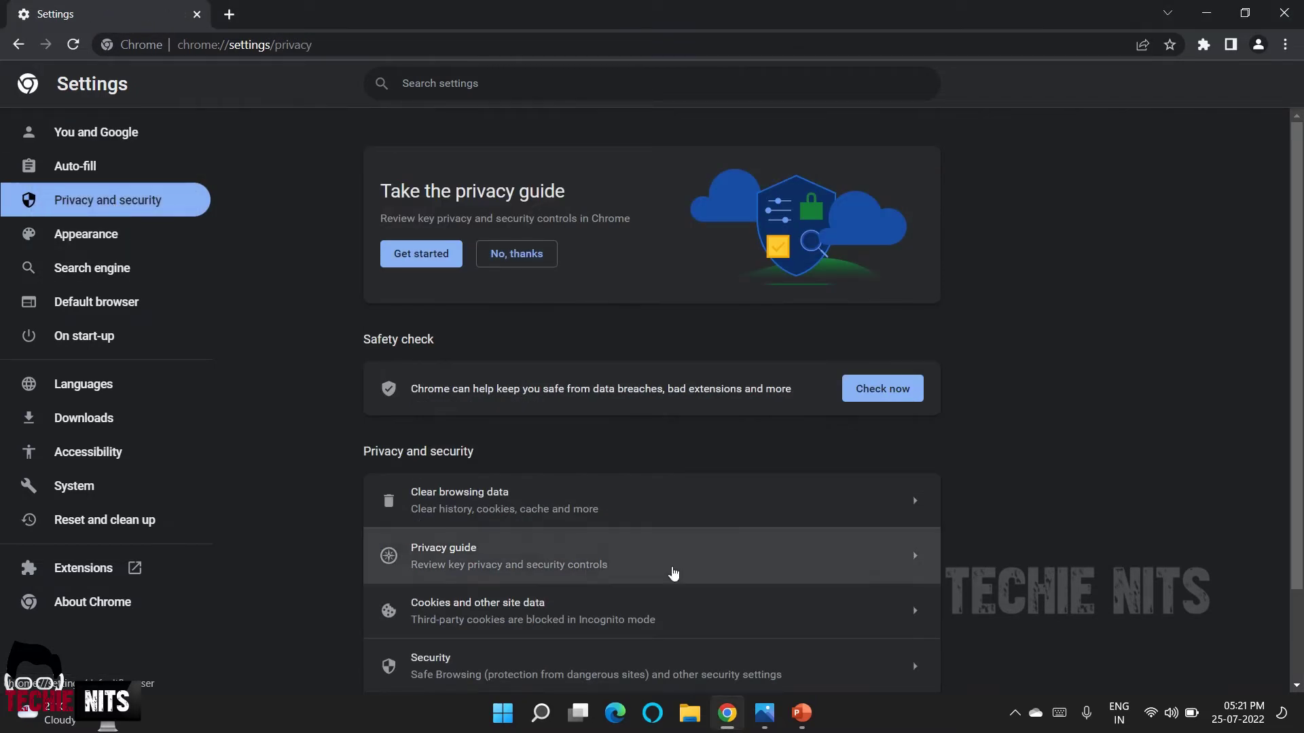
pyautogui.scroll(-2, 673, 573)
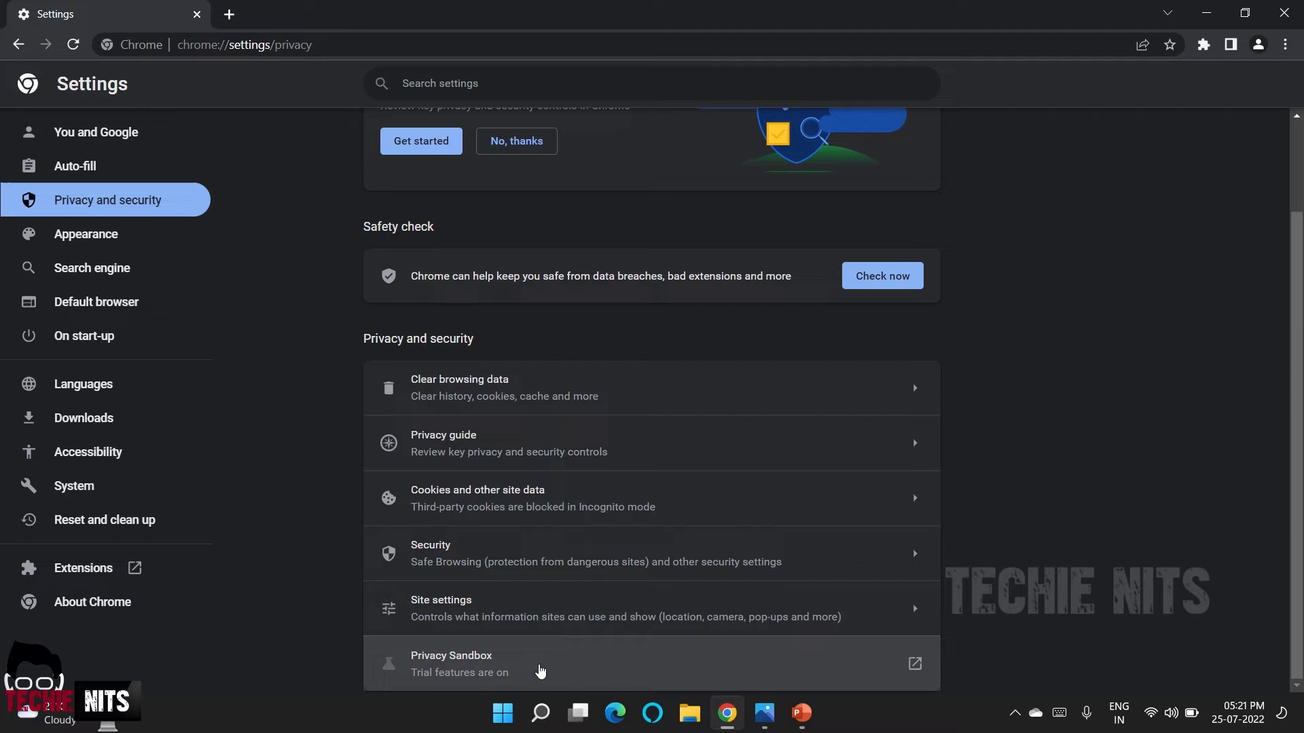
pyautogui.click(539, 670)
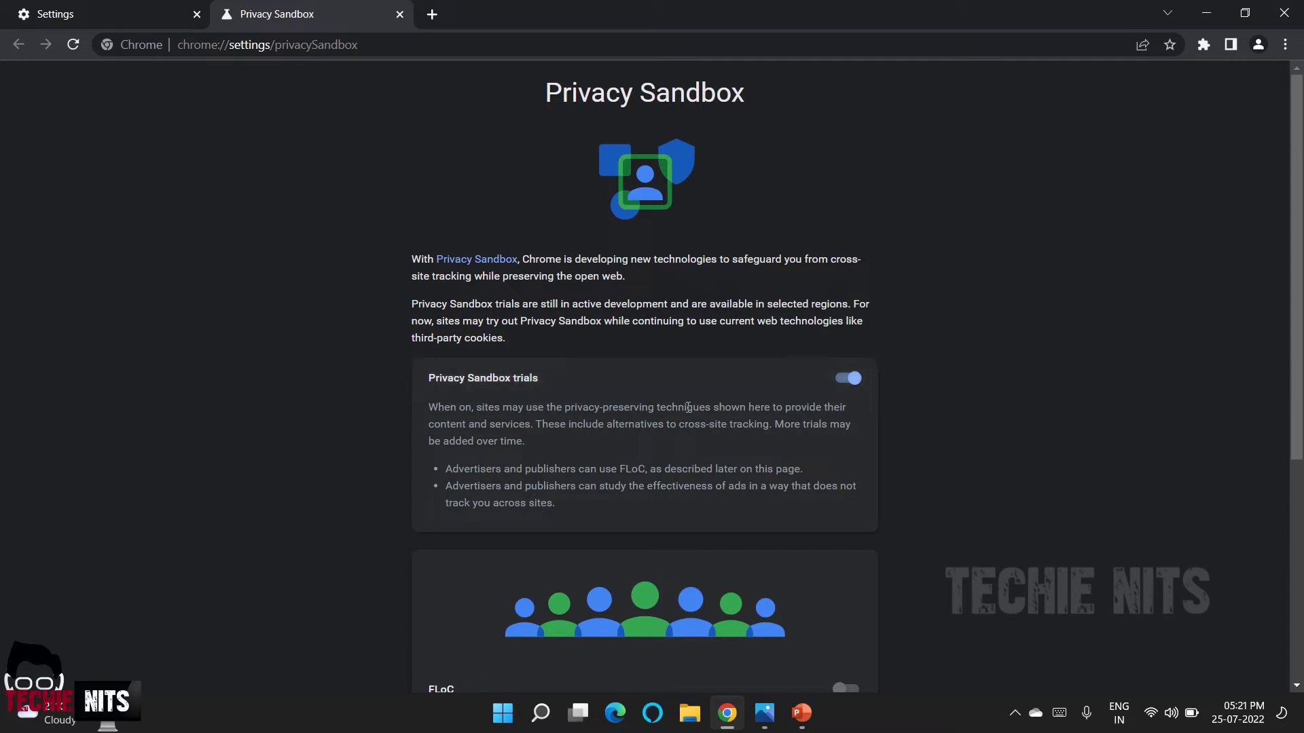
pyautogui.click(845, 380)
pyautogui.hotkey('ctrl', 'w')
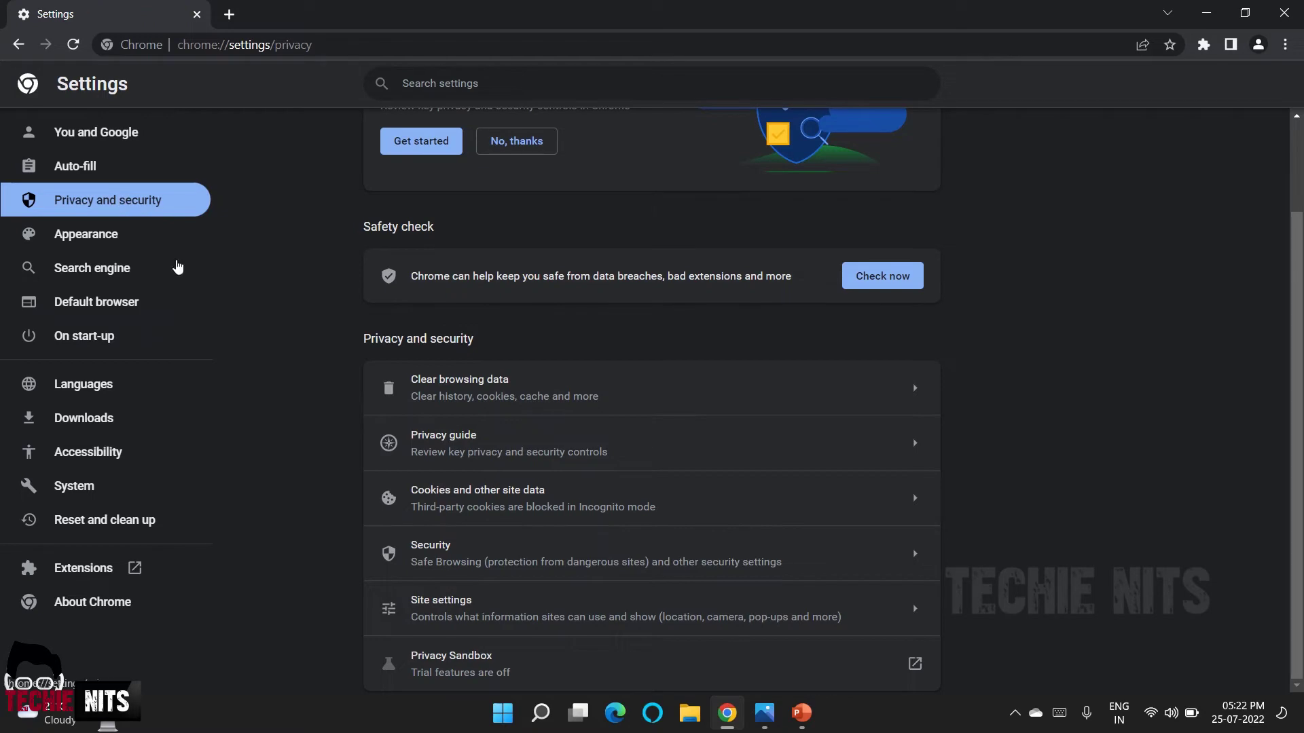
# Switch on Always use secure connections under Security's Advanced section.
pyautogui.click(560, 556)
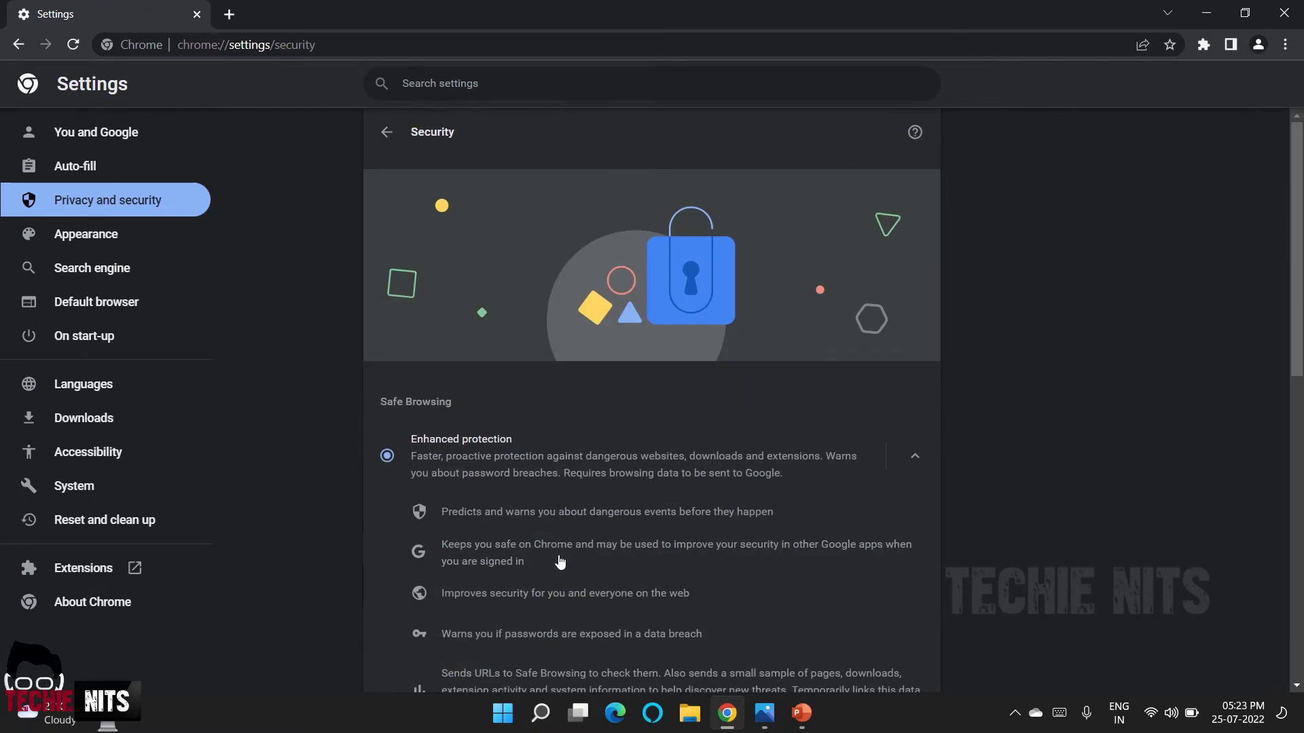
pyautogui.scroll(-2, 664, 512)
pyautogui.scroll(-2, 664, 514)
pyautogui.scroll(-2, 664, 516)
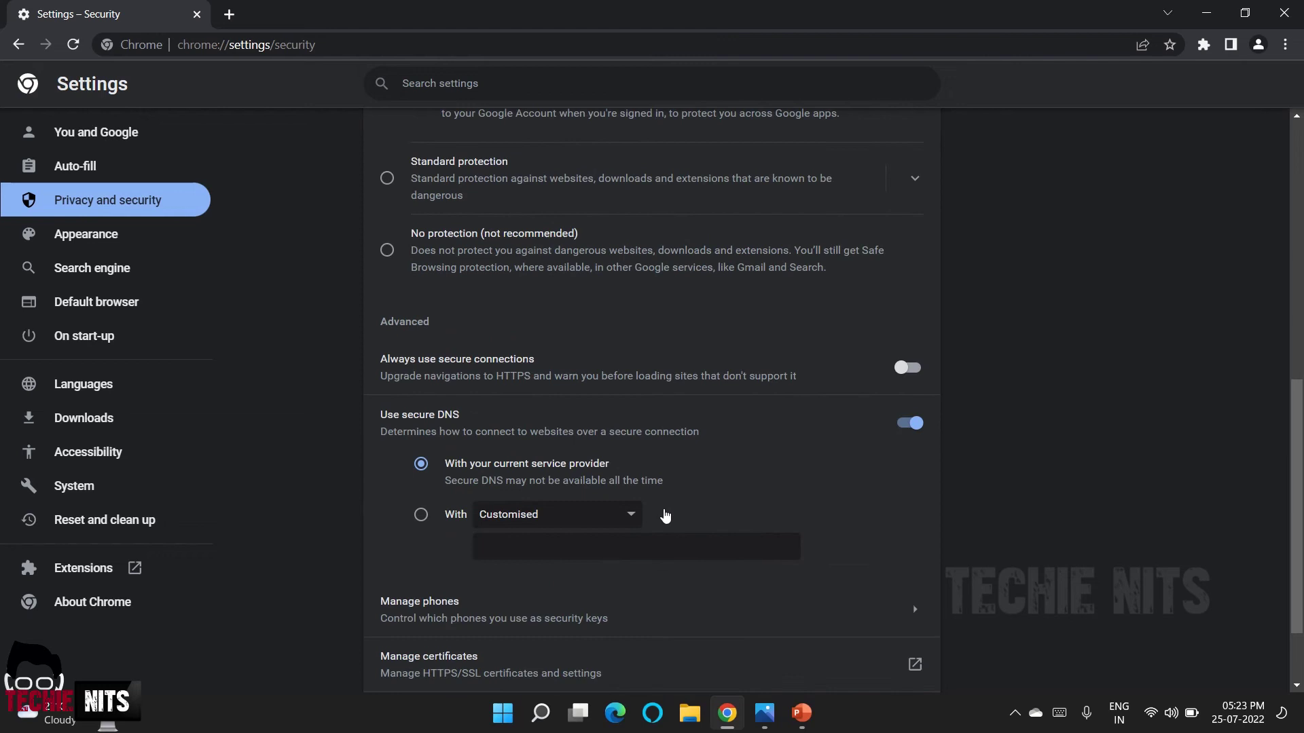
pyautogui.scroll(-2, 664, 515)
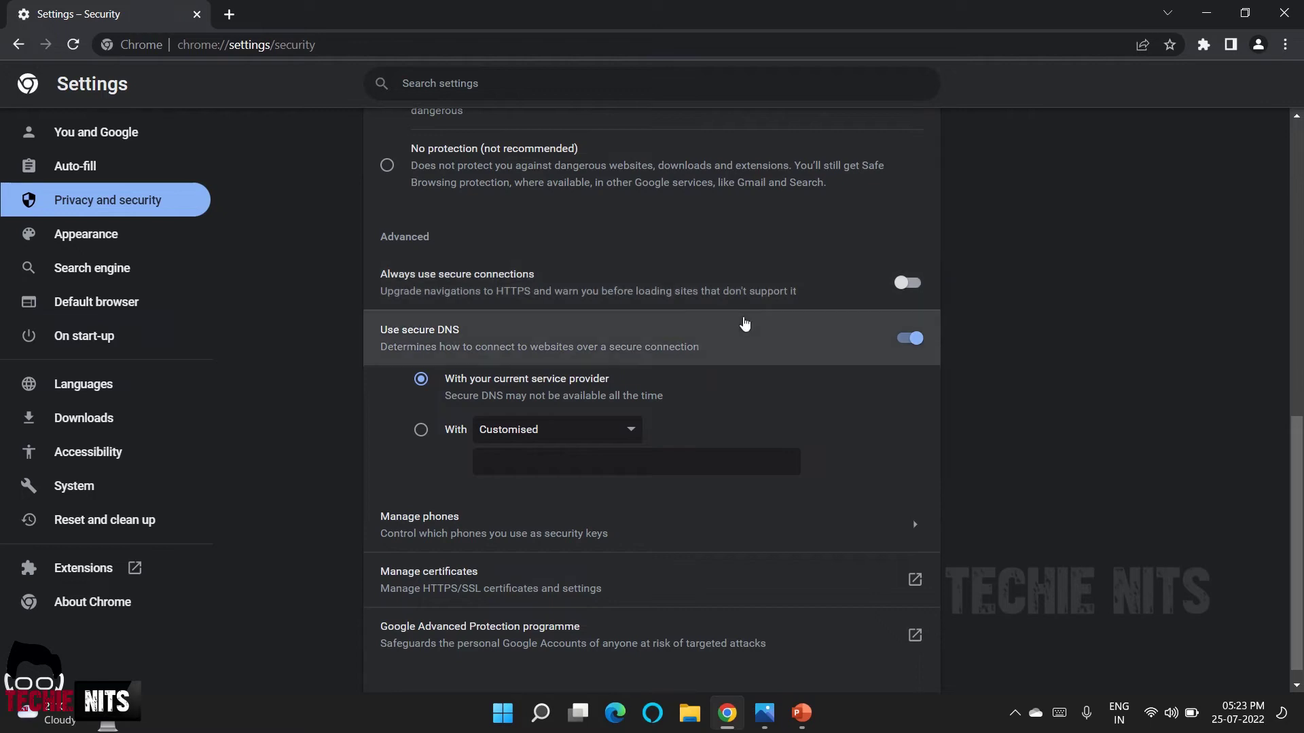
pyautogui.click(918, 289)
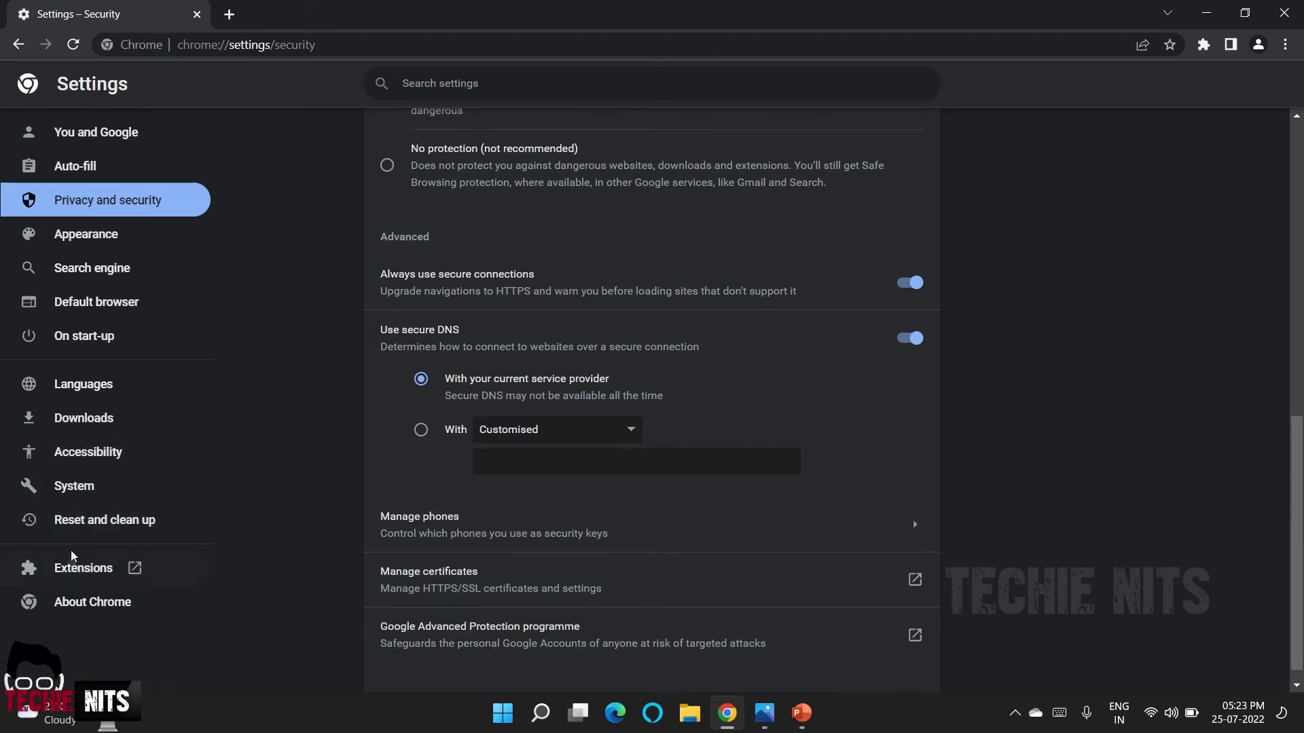
pyautogui.click(84, 571)
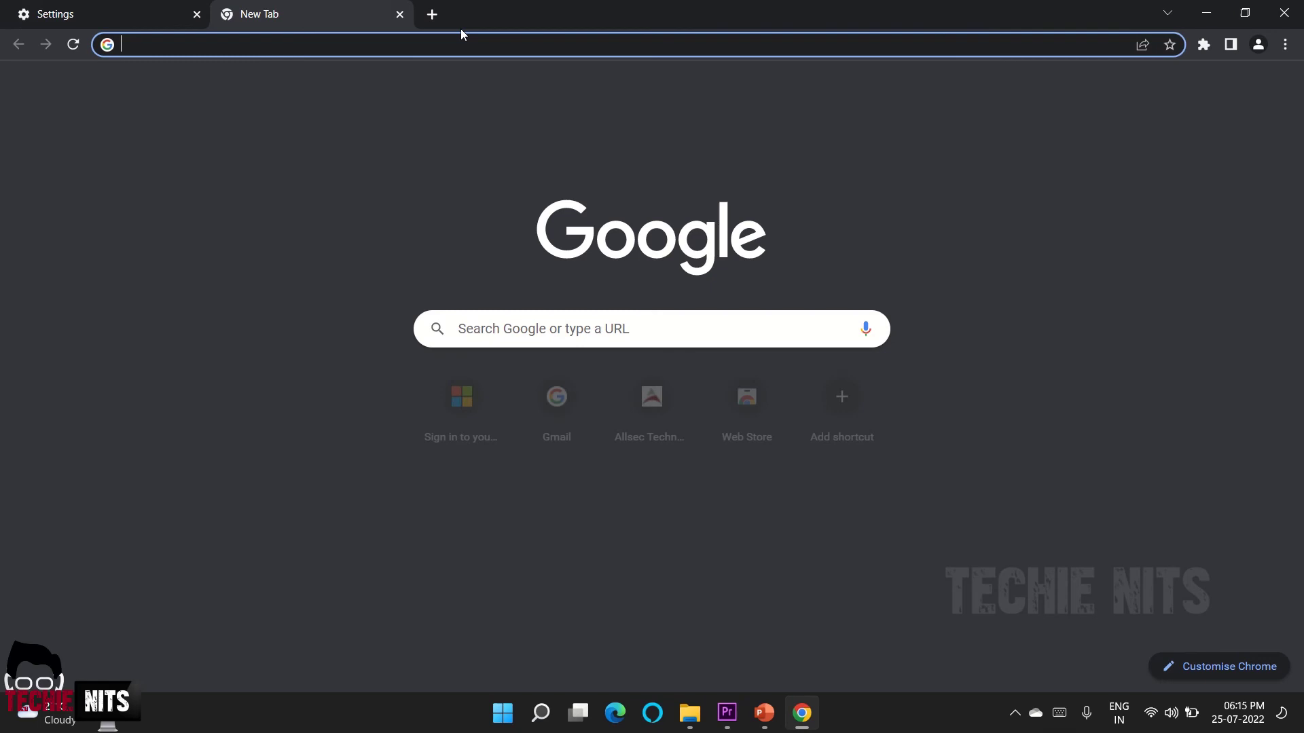
pyautogui.write('times')
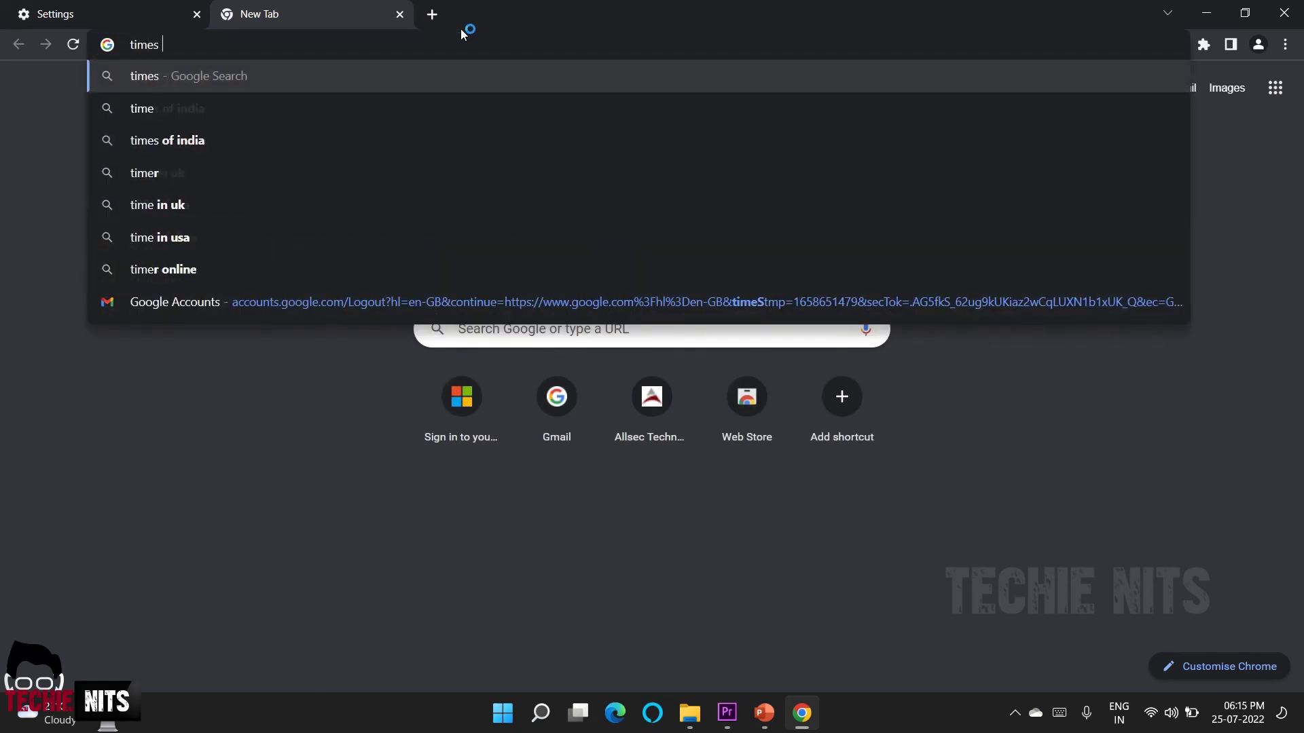
pyautogui.write(' of india')
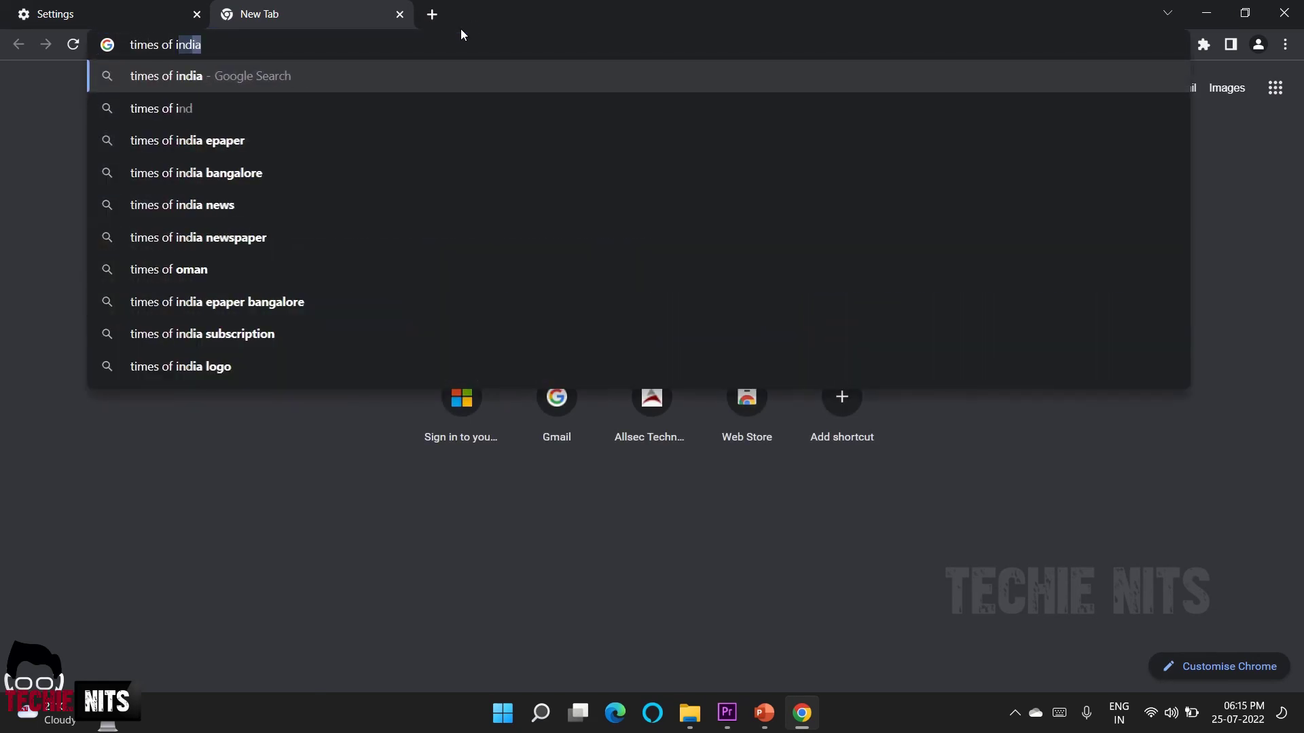
# Search times of india, load the site and confirm via the padlock that its connection is secure.
pyautogui.press('Return')
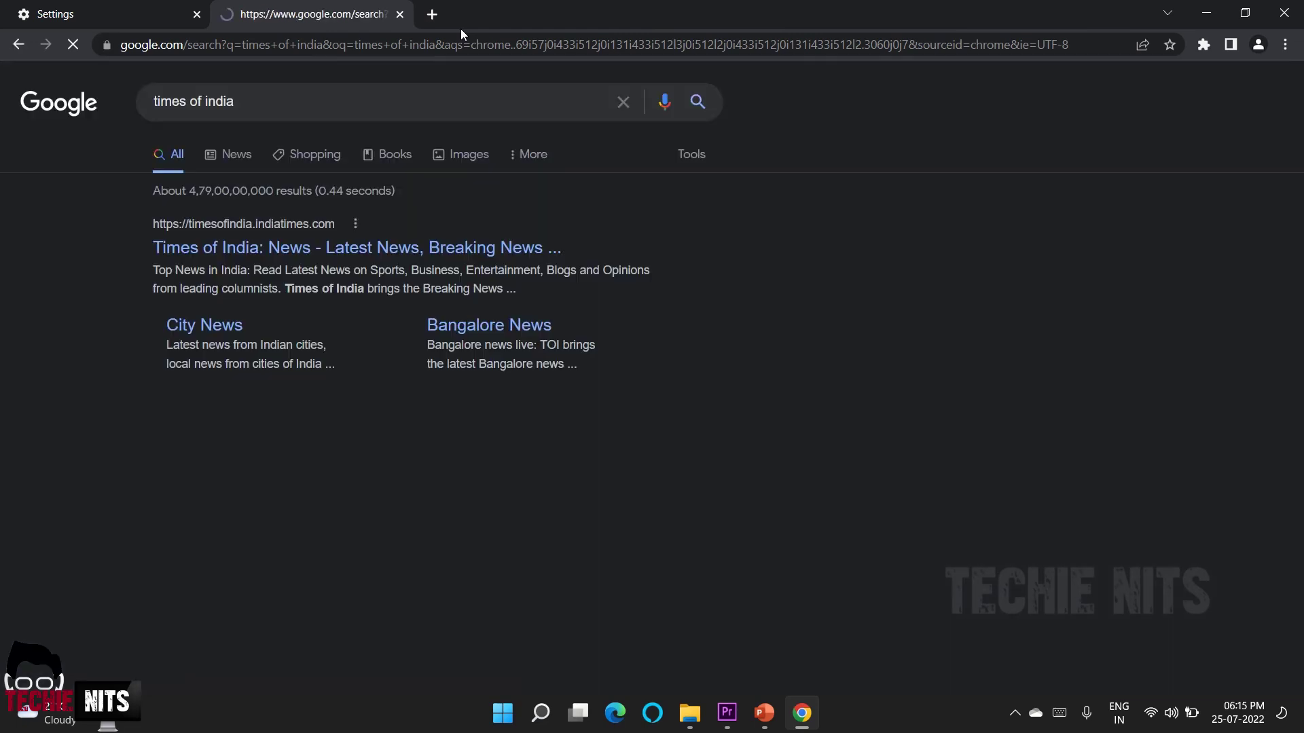
pyautogui.click(320, 248)
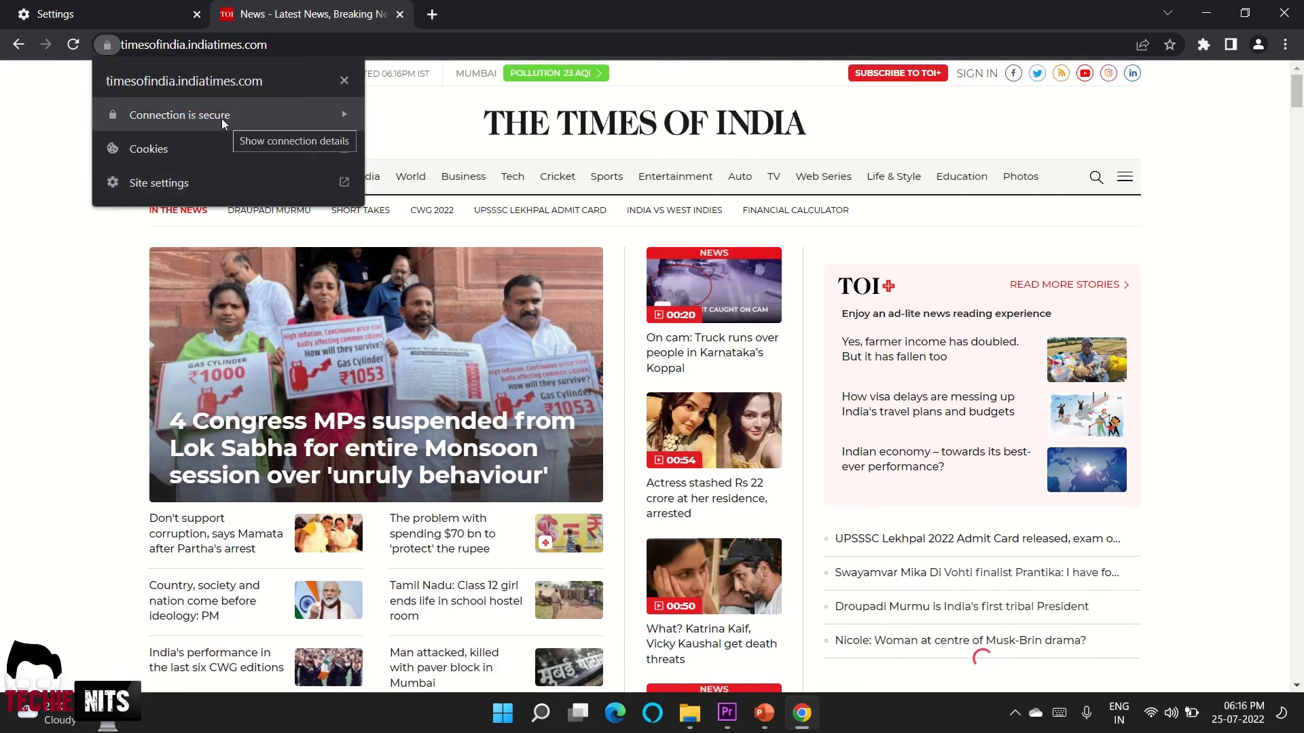
pyautogui.click(241, 115)
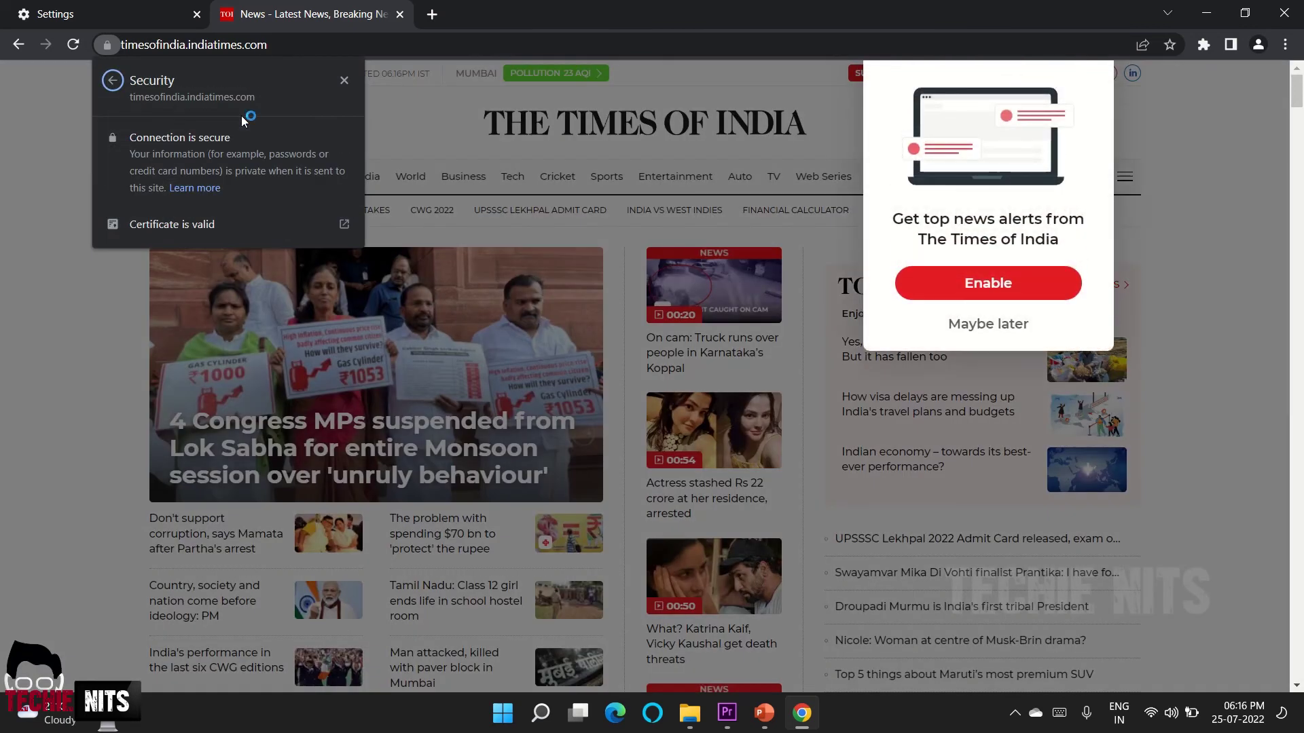
pyautogui.click(245, 154)
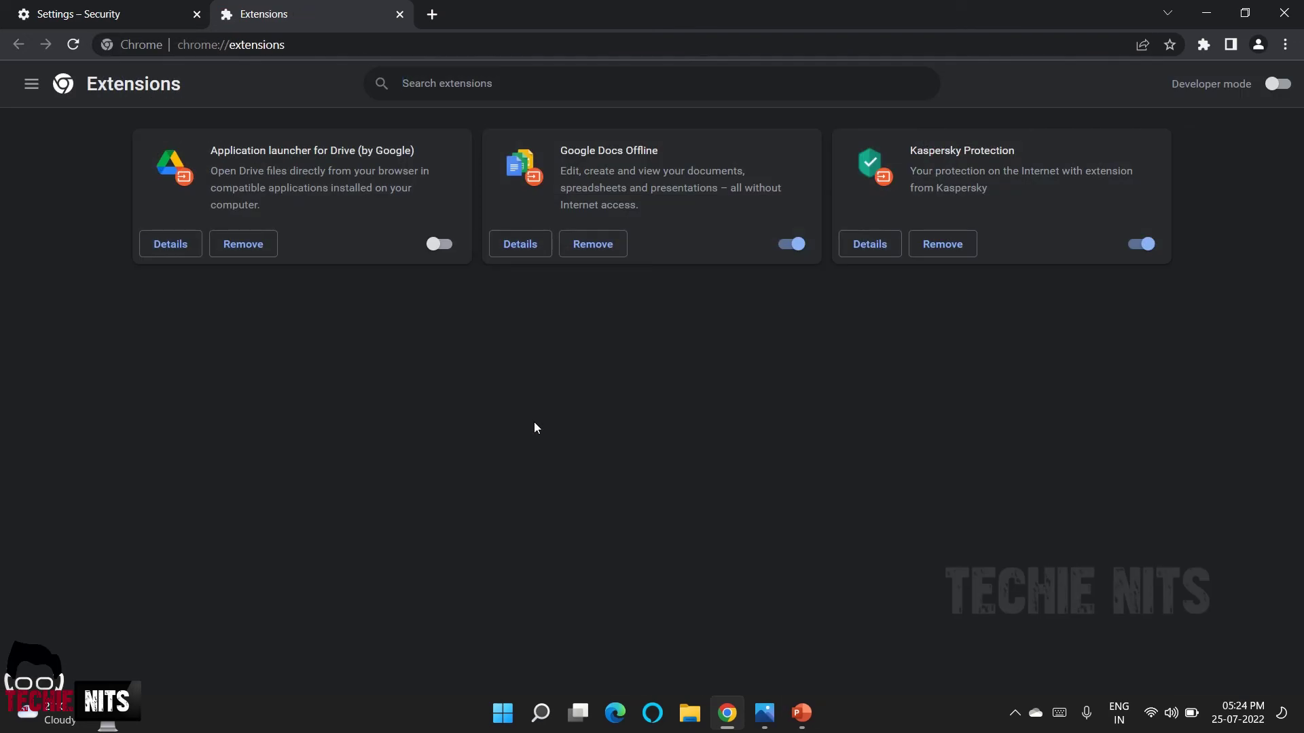
# Close the Extensions tab to return to the Privacy and security overview.
pyautogui.click(399, 15)
pyautogui.scroll(1, 1068, 358)
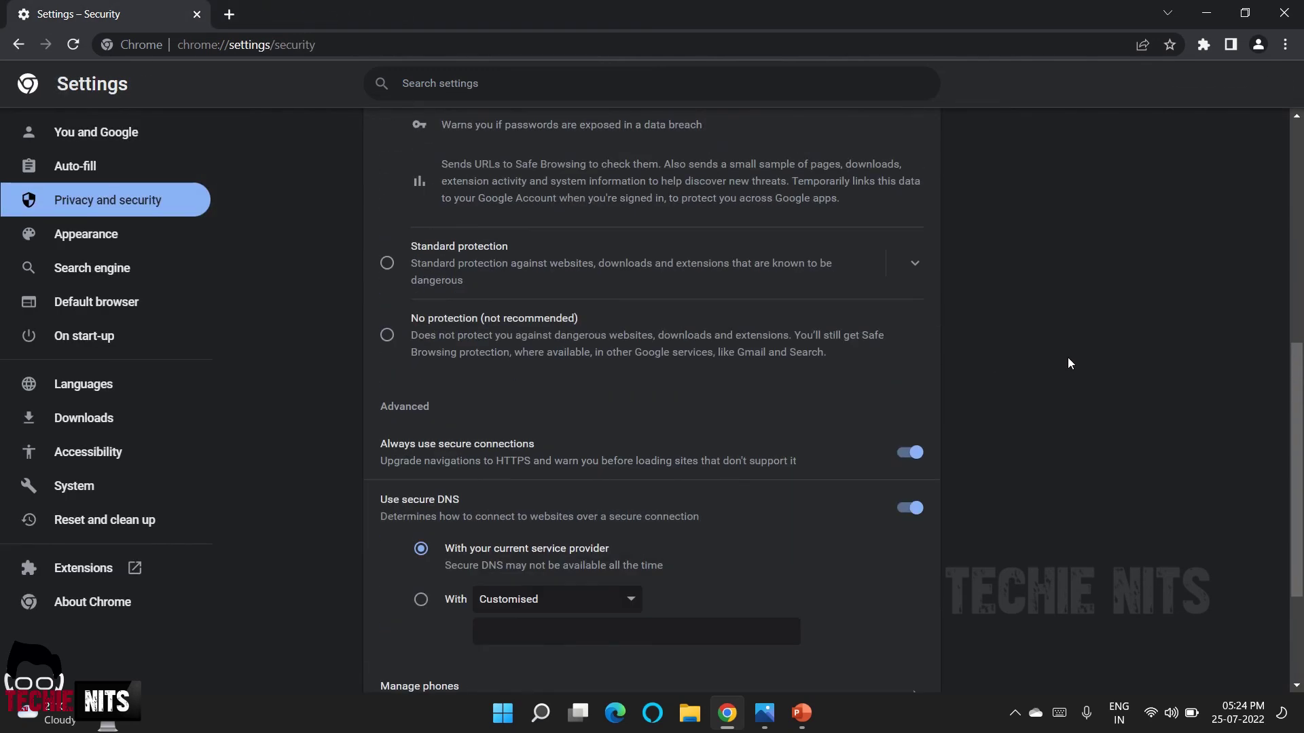
pyautogui.scroll(3, 1069, 358)
pyautogui.scroll(3, 1068, 363)
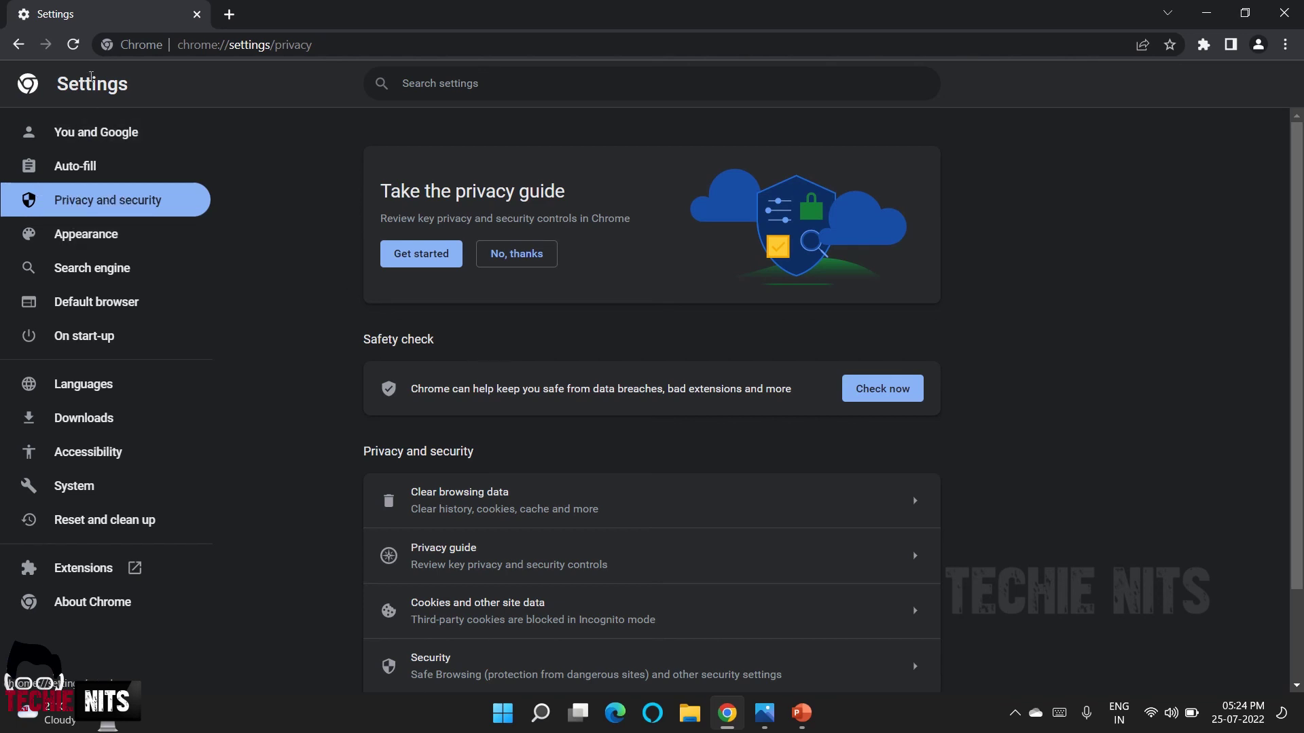
# Run Safety check via Check now and wait for its passing results.
pyautogui.click(904, 398)
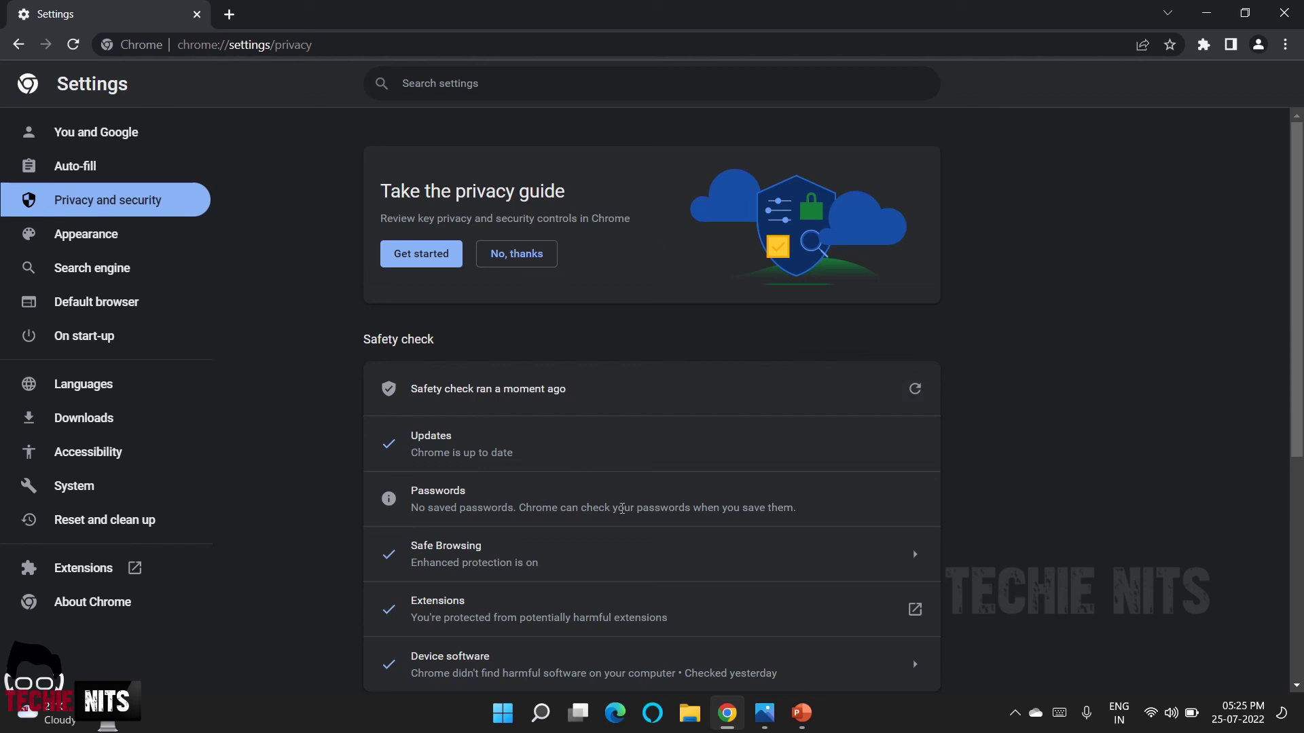
pyautogui.scroll(-1, 611, 509)
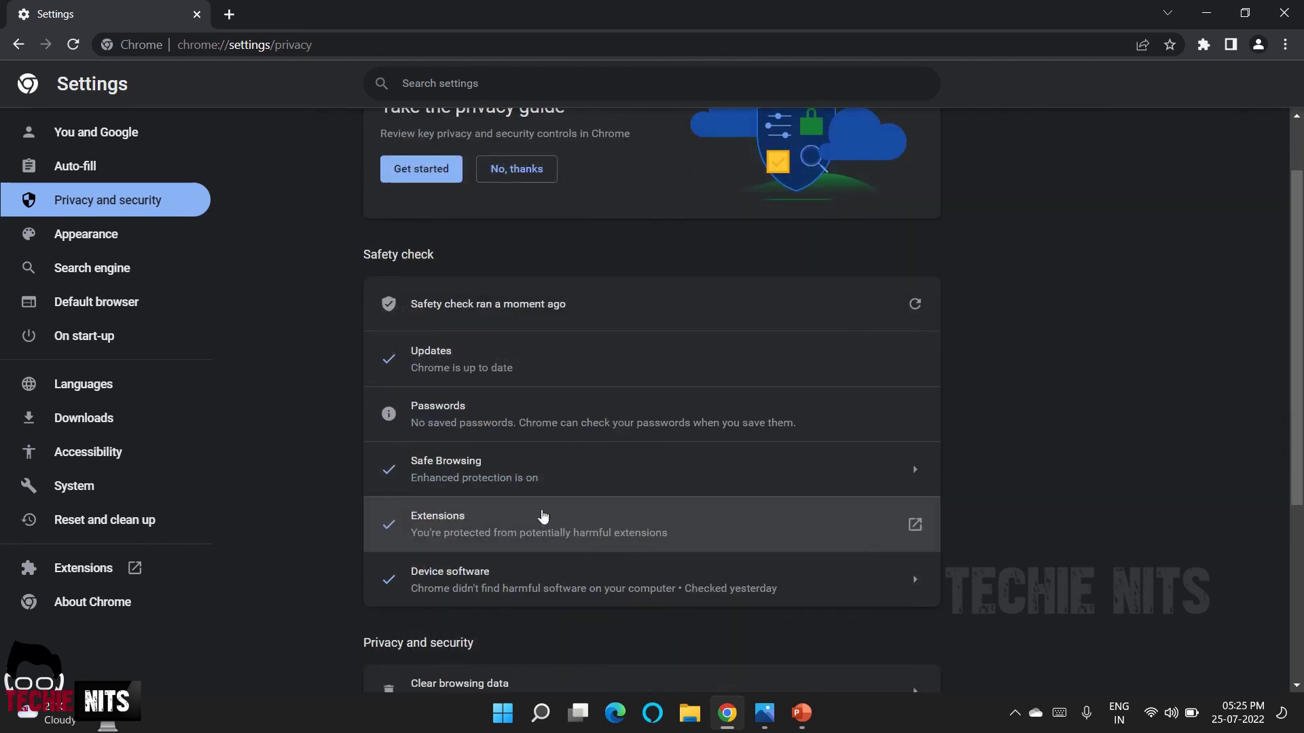